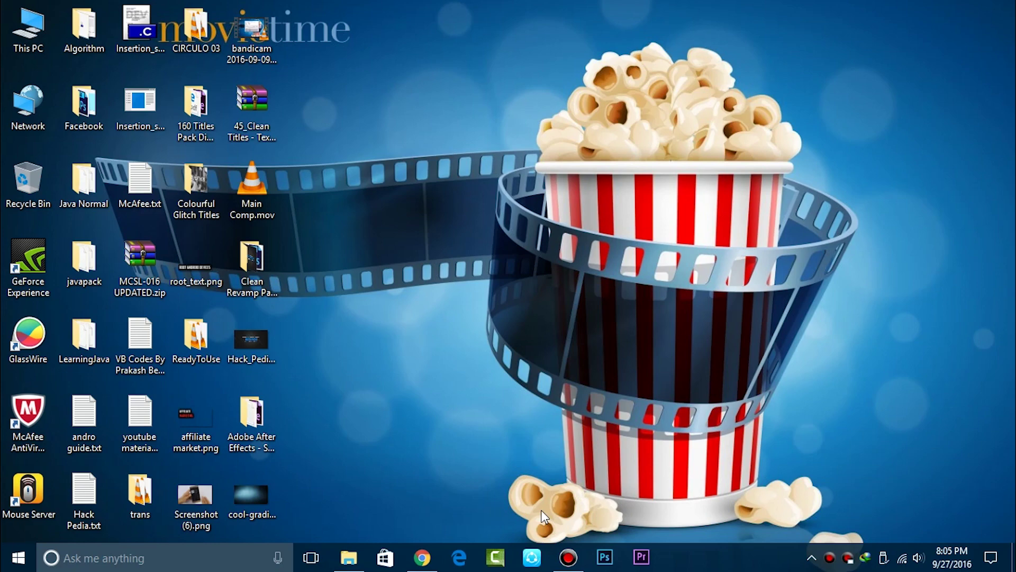
# Step: Search Google in Chrome for 'iobit driver booster'
pyautogui.click(426, 560)
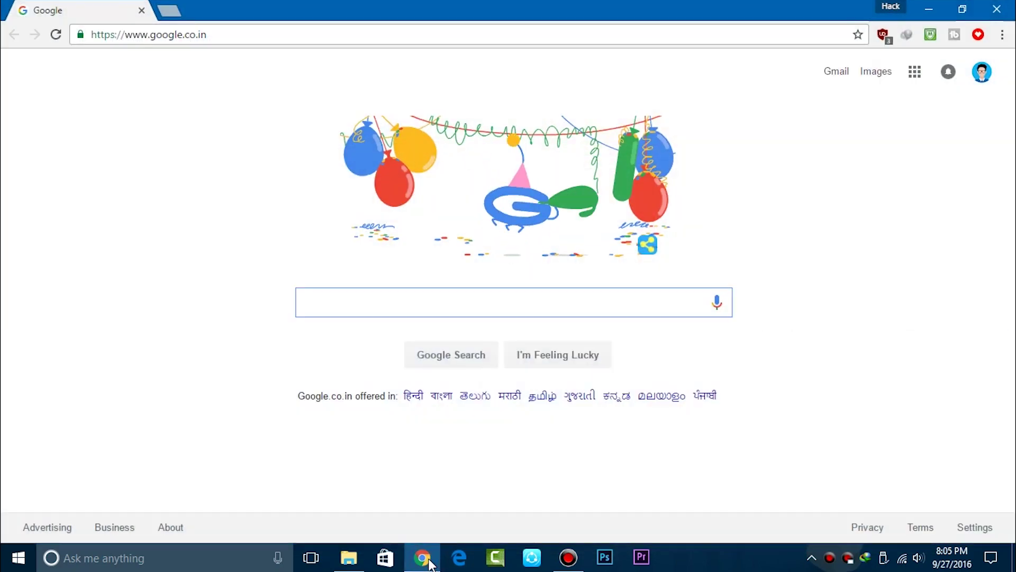
pyautogui.write('iobit')
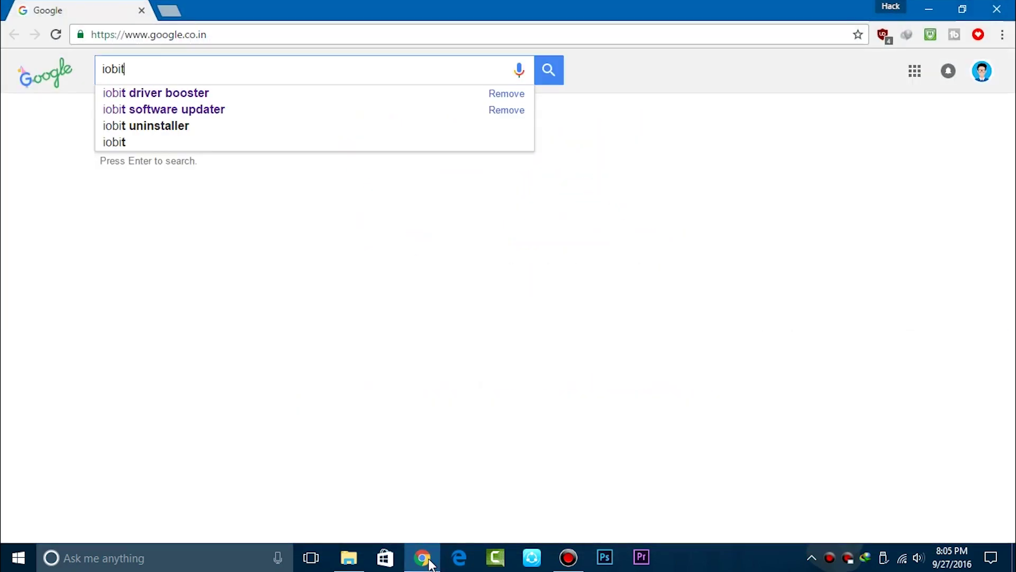
pyautogui.write(' dri')
pyautogui.press('Down')
pyautogui.press('Return')
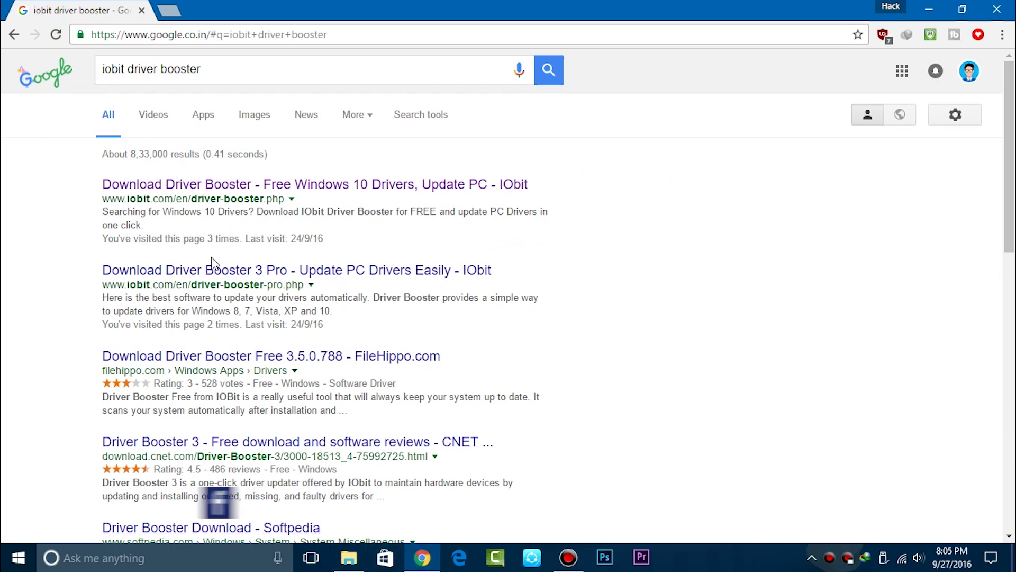
# Step: Open the first result, IObit's Driver Booster 3 Free page, in a new tab
pyautogui.rightClick(214, 185)
pyautogui.click(260, 200)
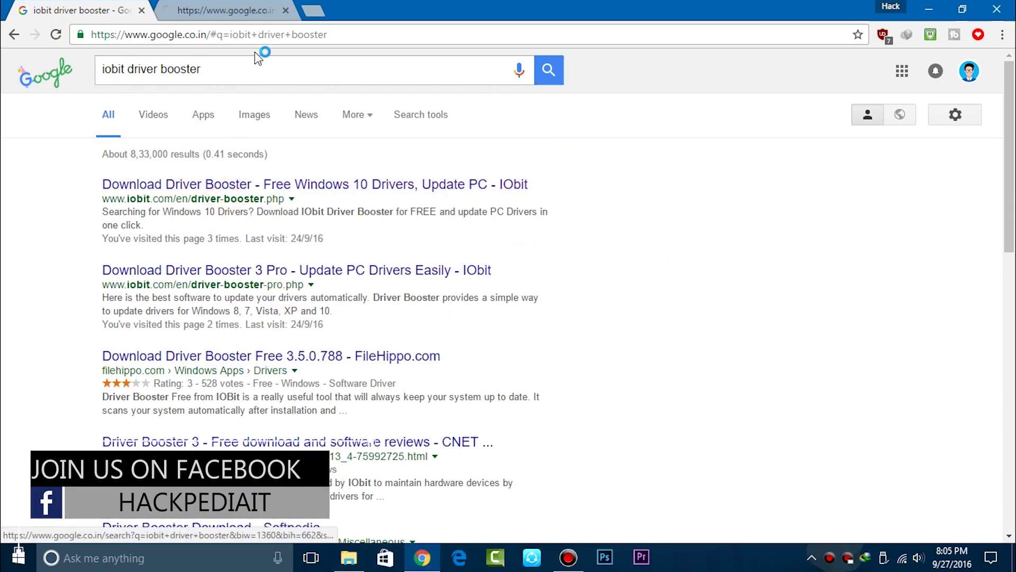
pyautogui.click(278, 15)
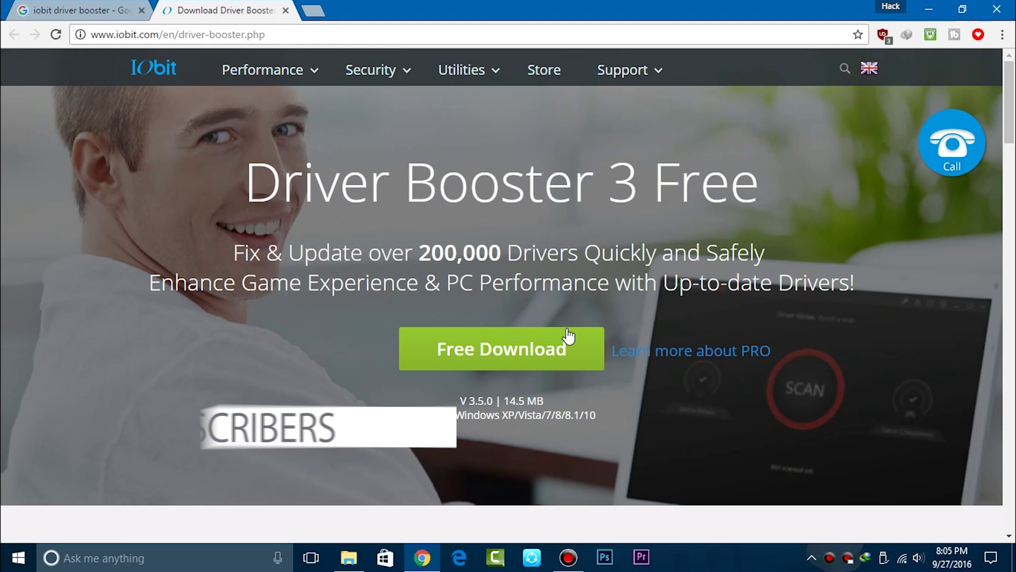
# Step: Request driver_booster_setup_cnet.exe from download.com, restarting it so the download manager picks it up
pyautogui.moveTo(503, 400); pyautogui.dragTo(522, 401)
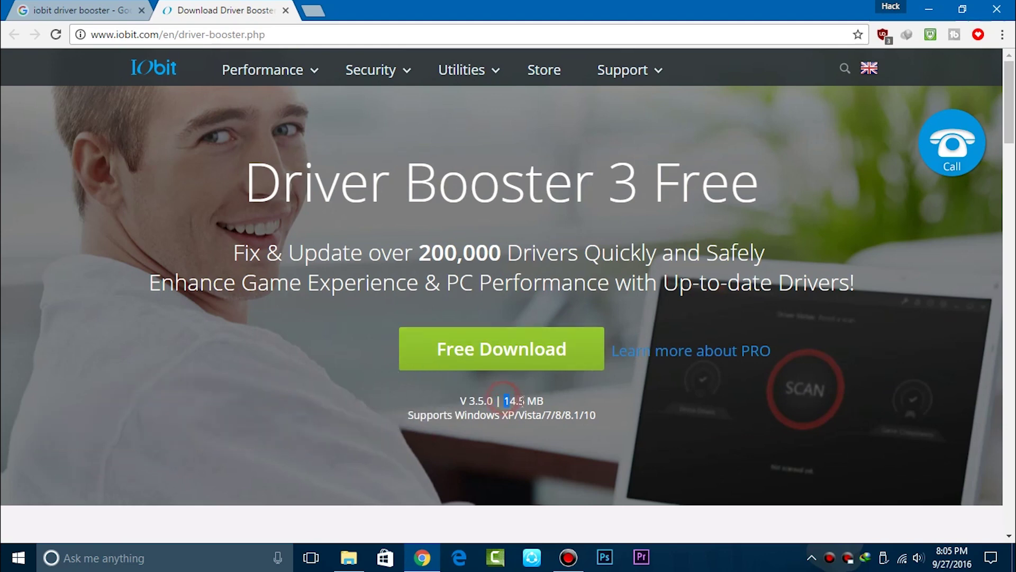
pyautogui.moveTo(457, 407); pyautogui.dragTo(596, 415)
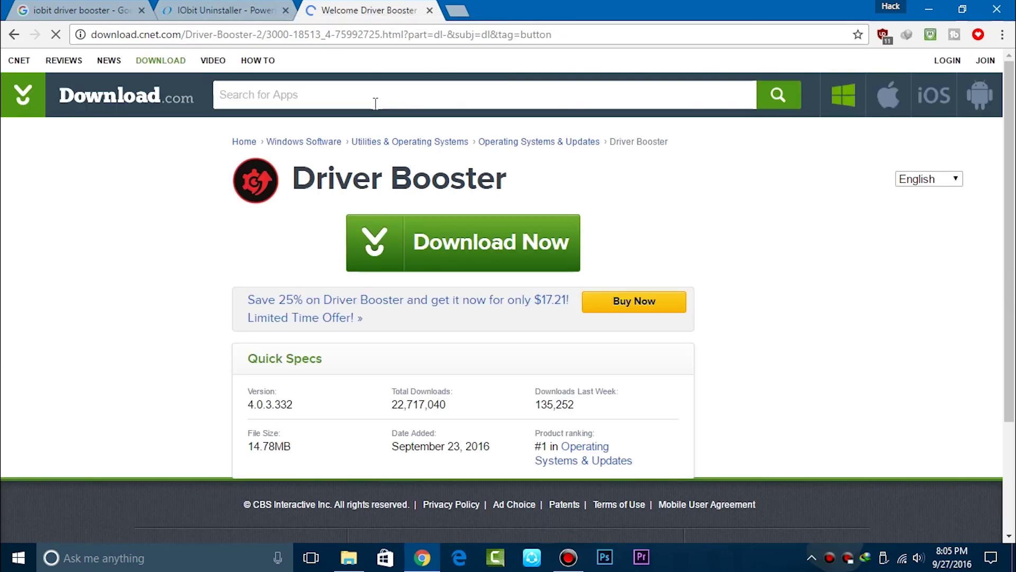
pyautogui.click(529, 239)
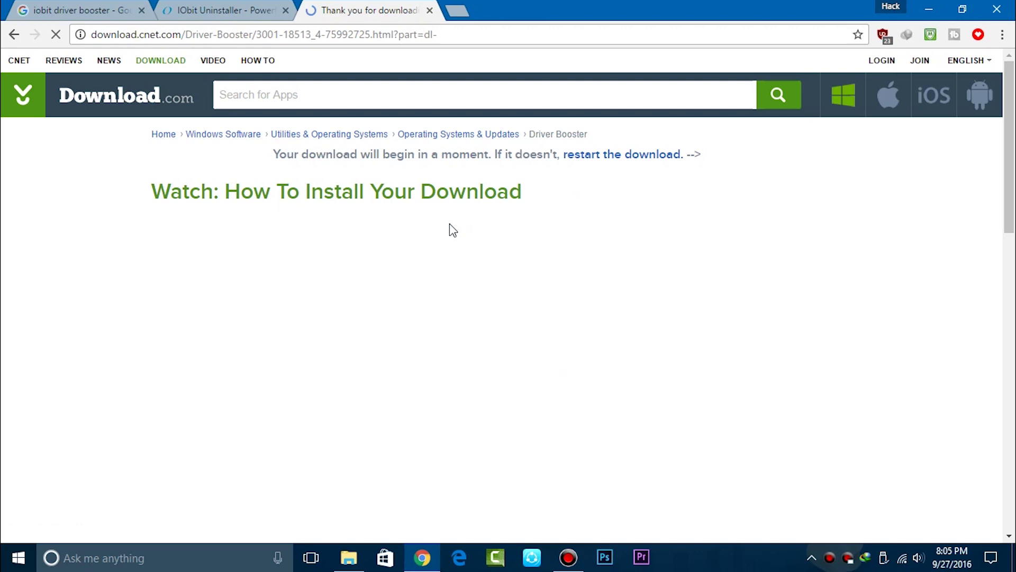
pyautogui.click(598, 154)
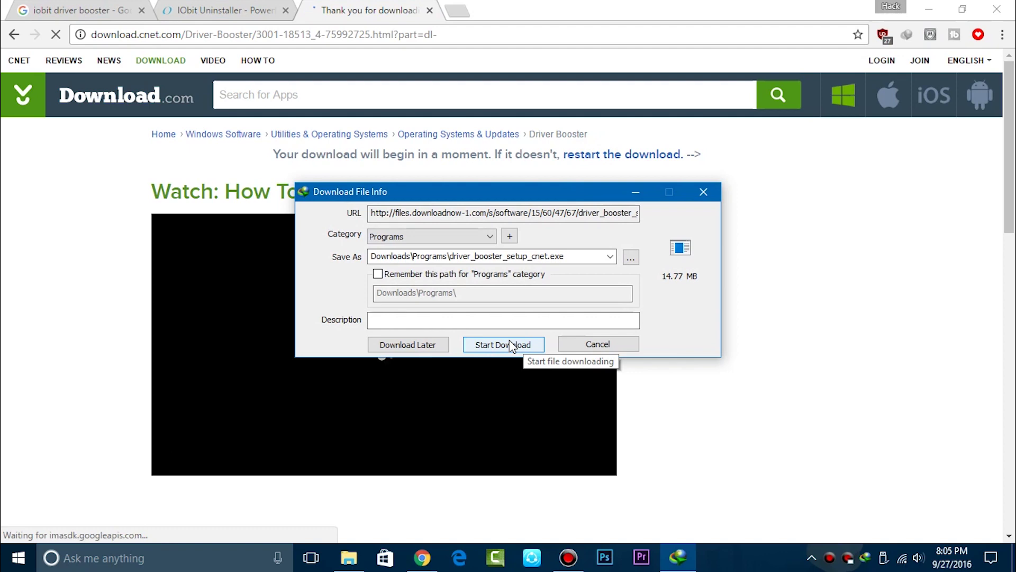
# Step: Start the IDM download of driver_booster_setup_cnet.exe and bring forward the Driver Solution Pack 13 folder
pyautogui.click(511, 344)
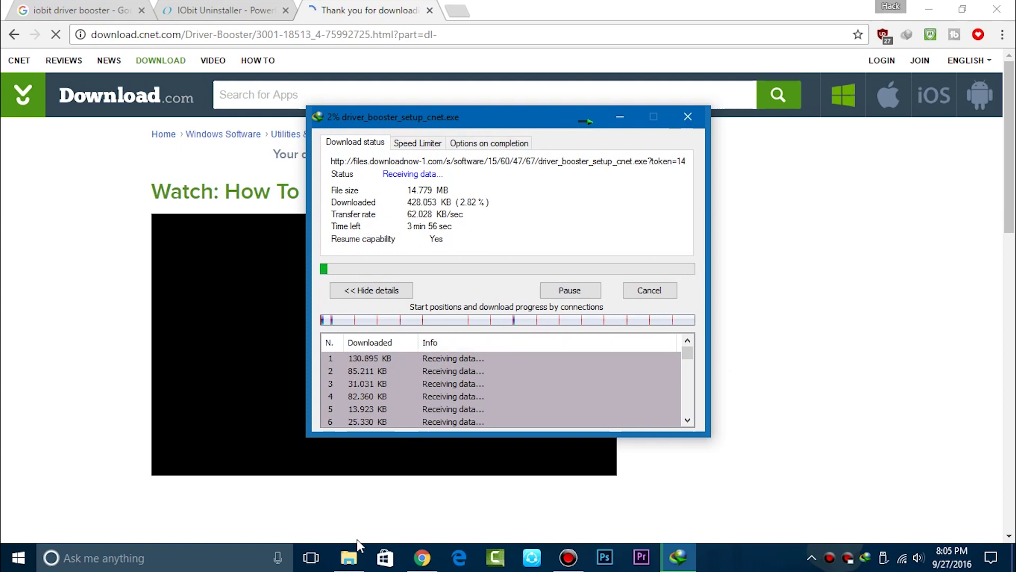
pyautogui.click(349, 556)
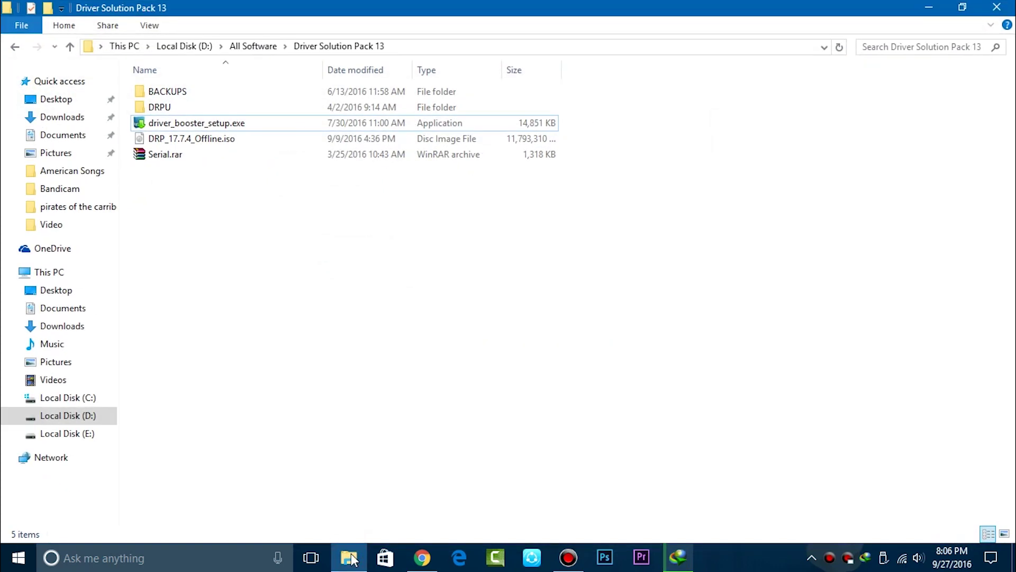
# Step: Run driver_booster_setup.exe, accept and install, and minimise Explorer and Chrome
pyautogui.click(238, 120)
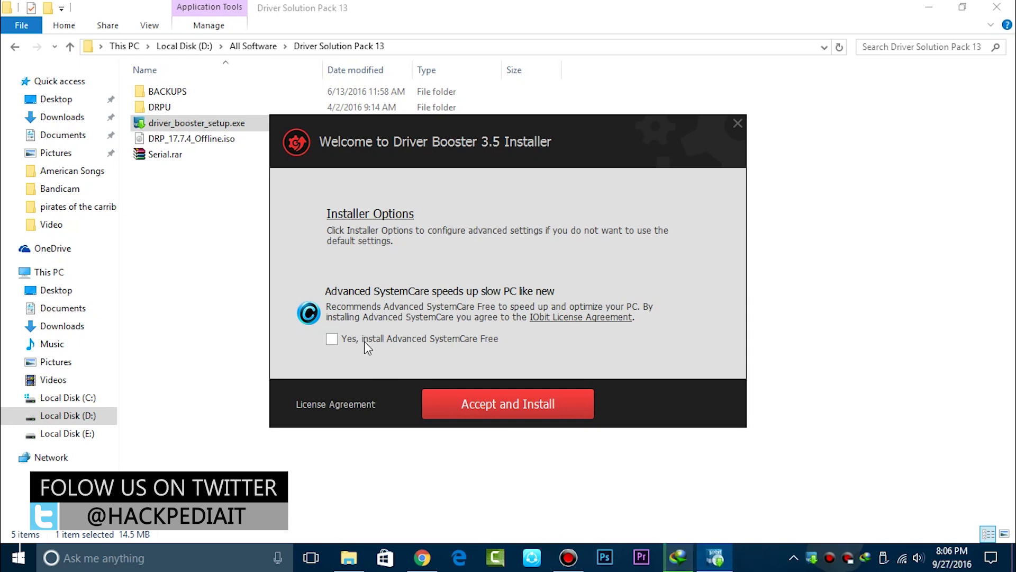
pyautogui.click(370, 214)
pyautogui.click(490, 403)
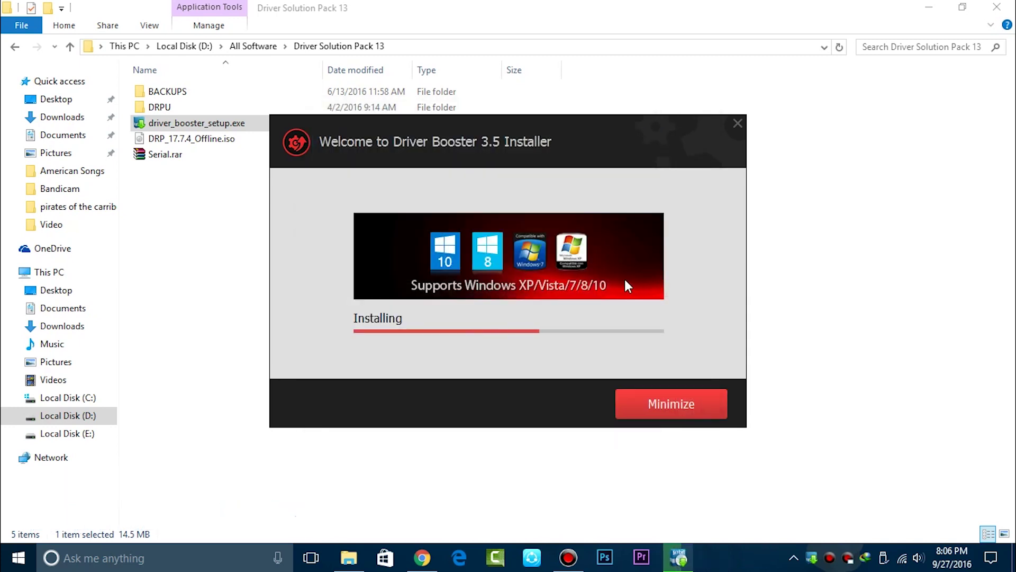
pyautogui.click(997, 7)
pyautogui.click(1003, 6)
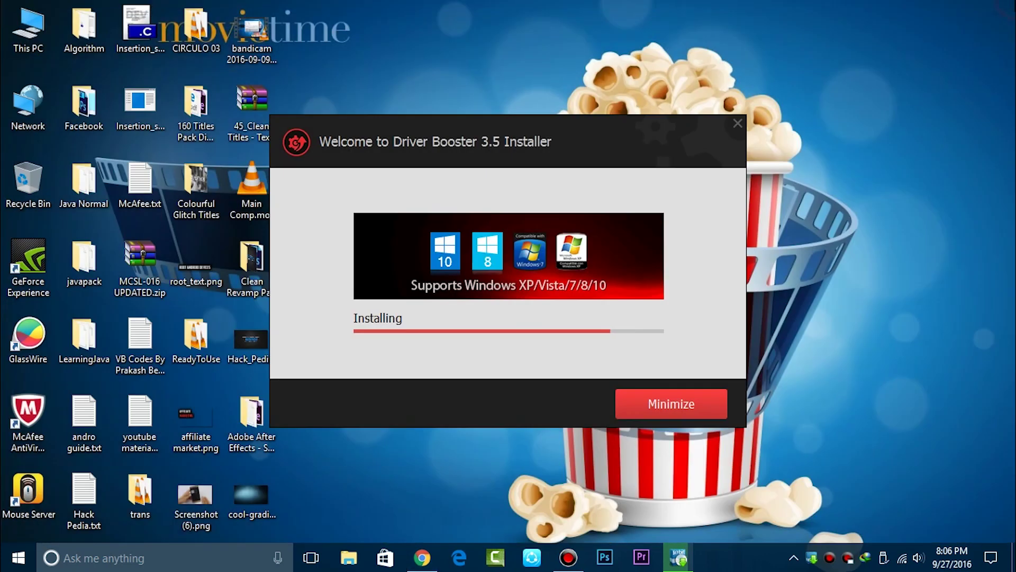
pyautogui.moveTo(634, 122); pyautogui.dragTo(719, 89)
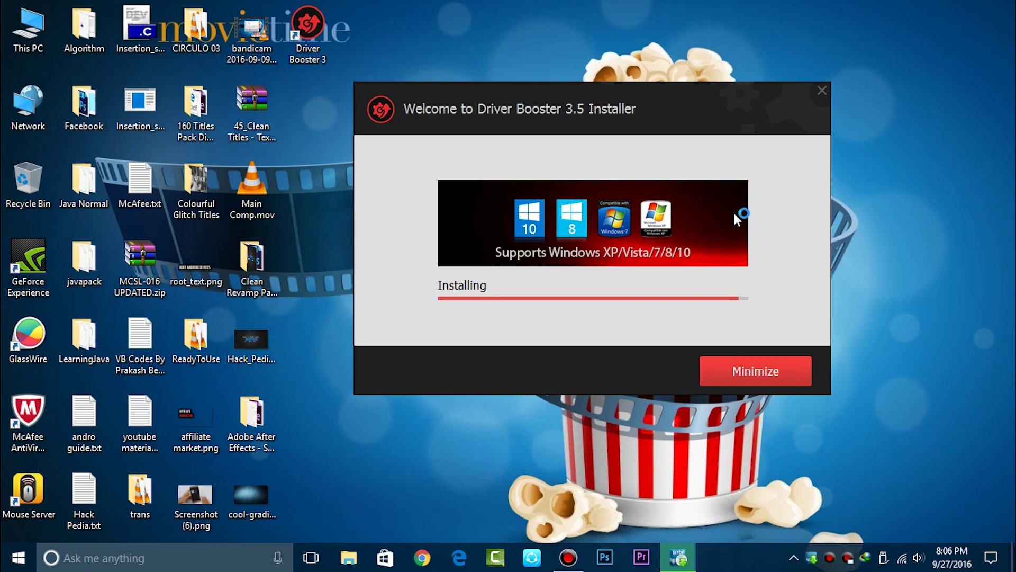
# Step: Dismiss the newsletter panel, launch Driver Booster, and scroll through the 73 up-to-date drivers
pyautogui.click(821, 90)
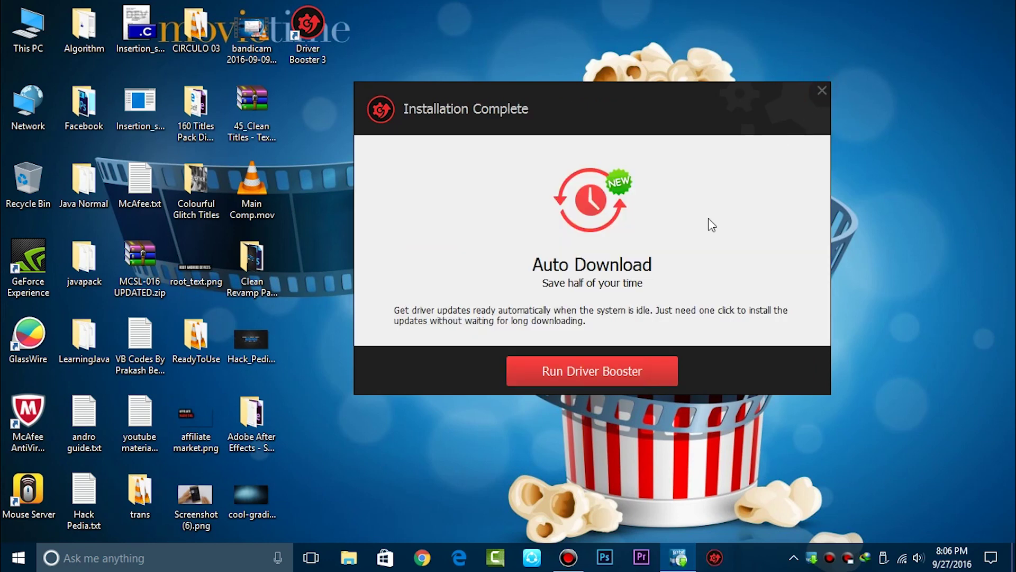
pyautogui.click(587, 365)
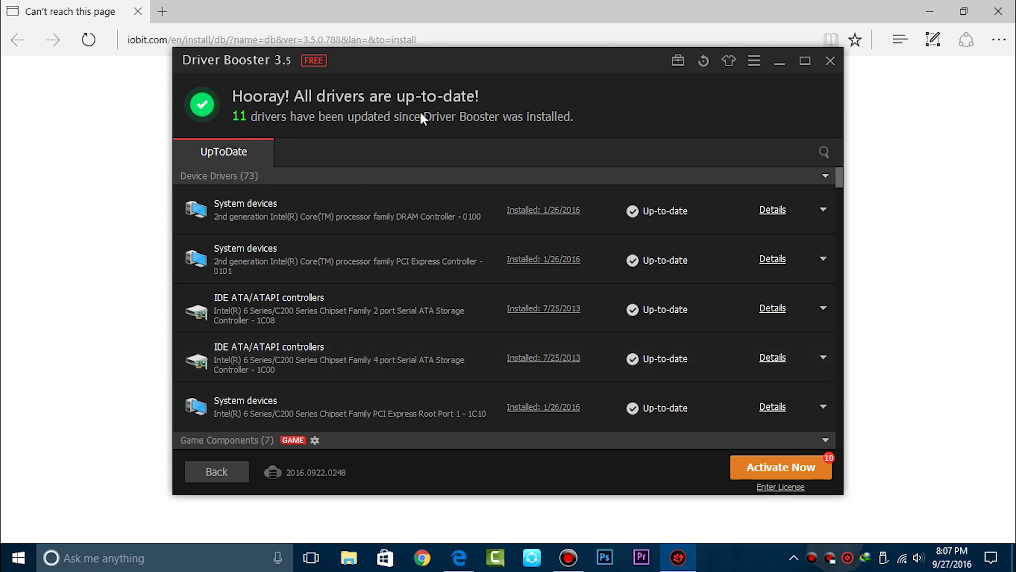
pyautogui.scroll(-10, 555, 334)
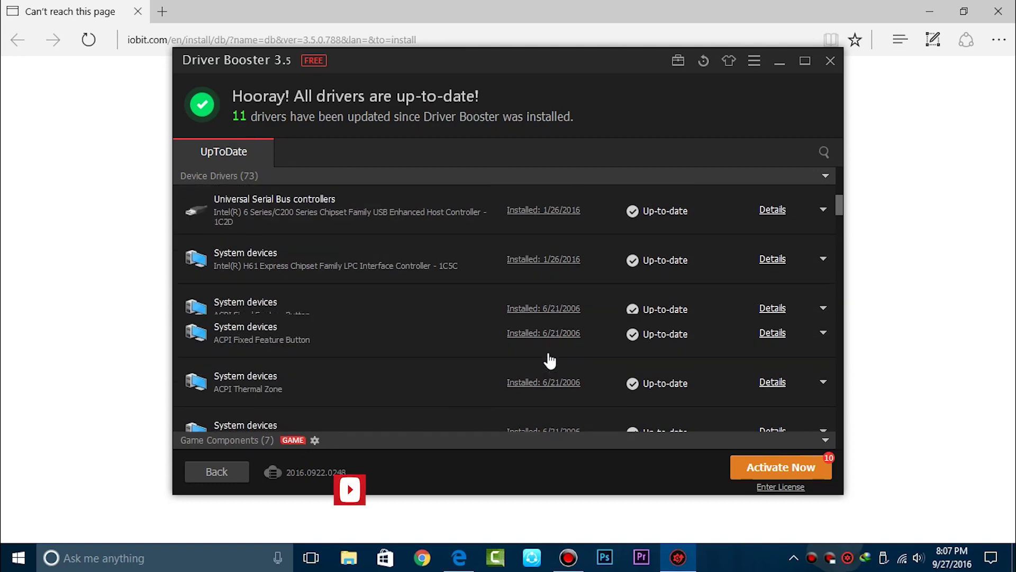
pyautogui.scroll(-3, 259, 370)
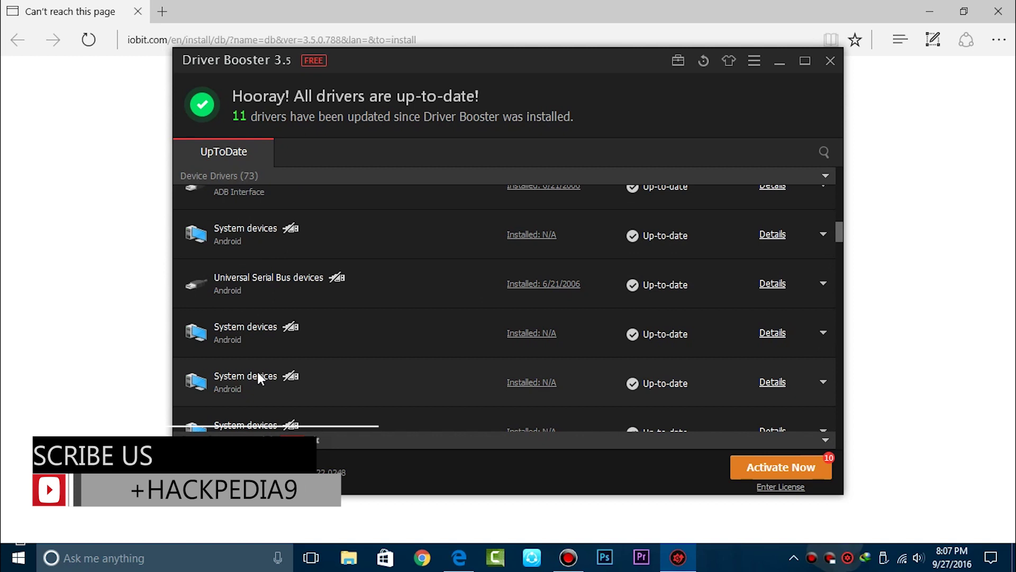
pyautogui.scroll(-1, 236, 365)
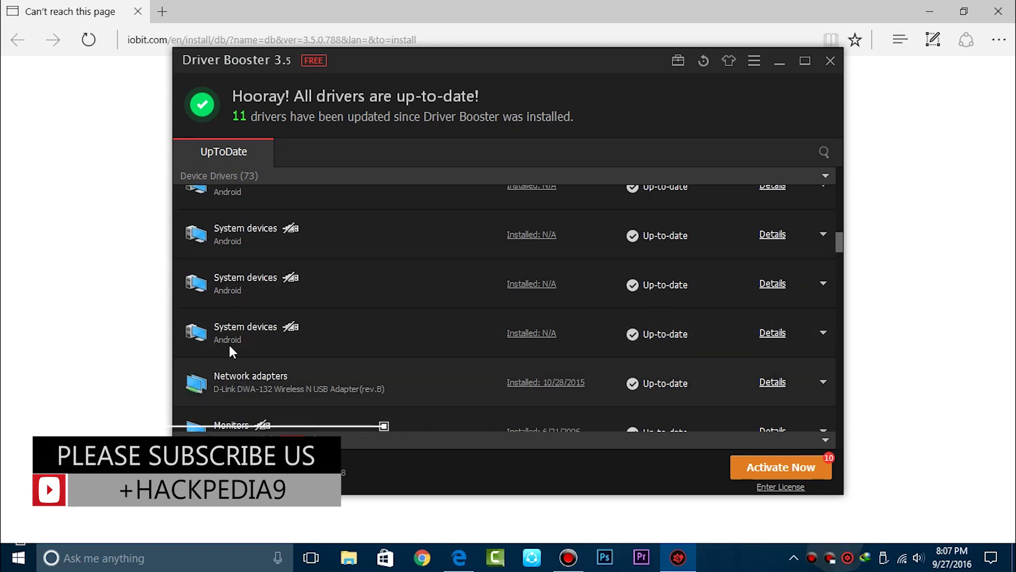
pyautogui.scroll(-4, 273, 349)
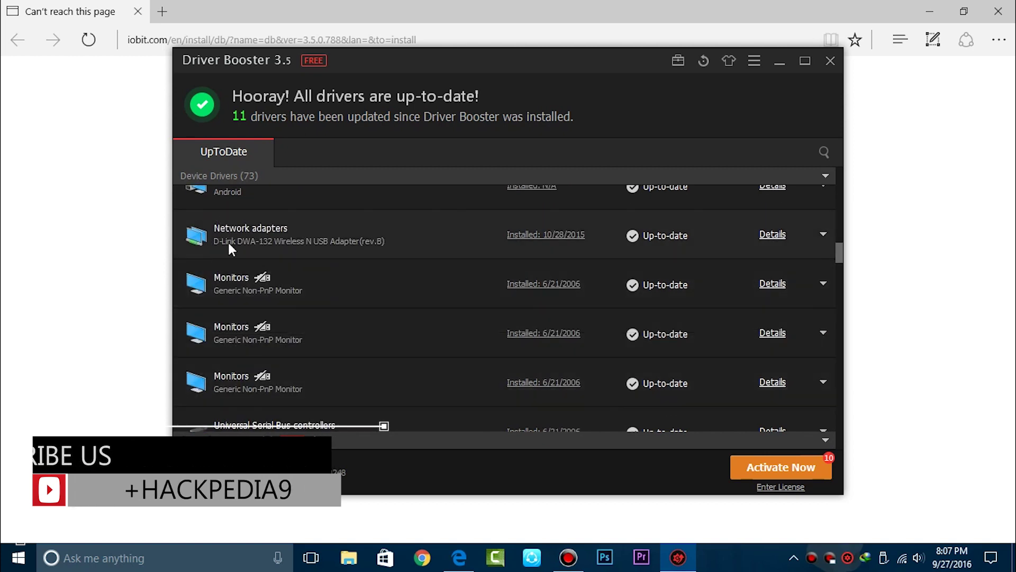
pyautogui.scroll(-5, 236, 325)
pyautogui.scroll(-5, 254, 390)
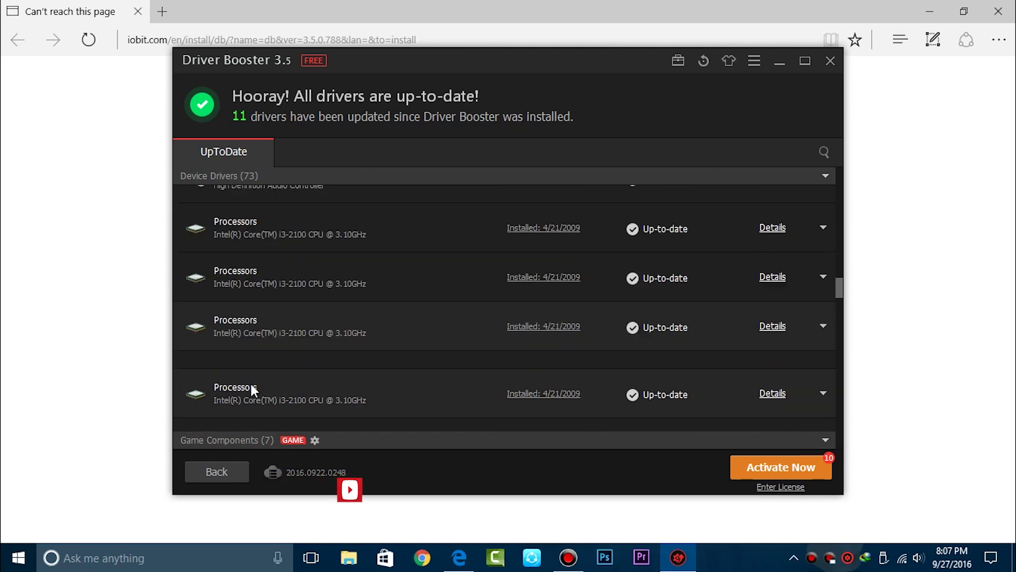
pyautogui.scroll(-10, 251, 383)
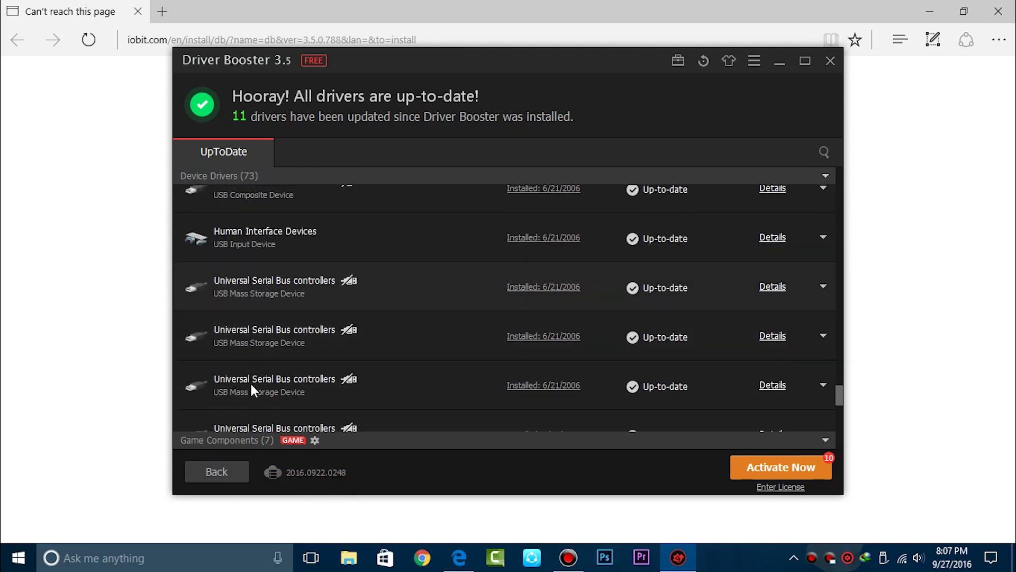
# Step: Return to the main screen, switch to expert mode, and view the Realtek audio driver details
pyautogui.click(217, 471)
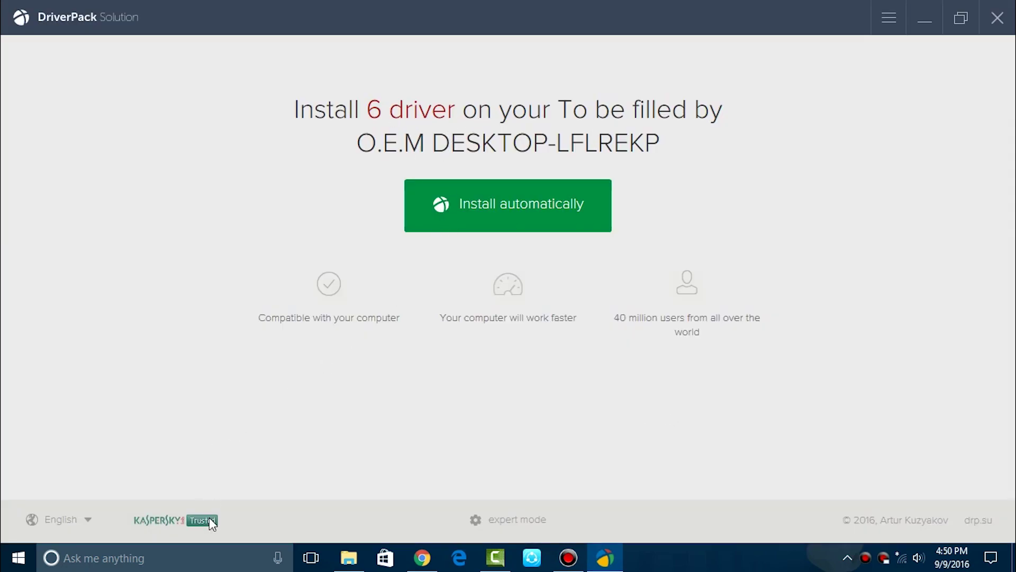
pyautogui.click(521, 521)
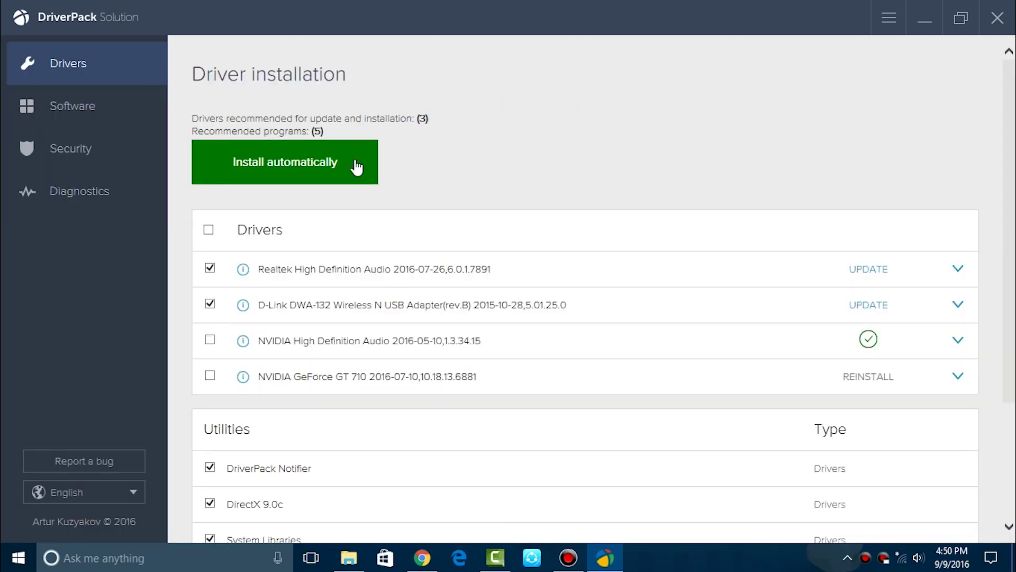
pyautogui.click(314, 272)
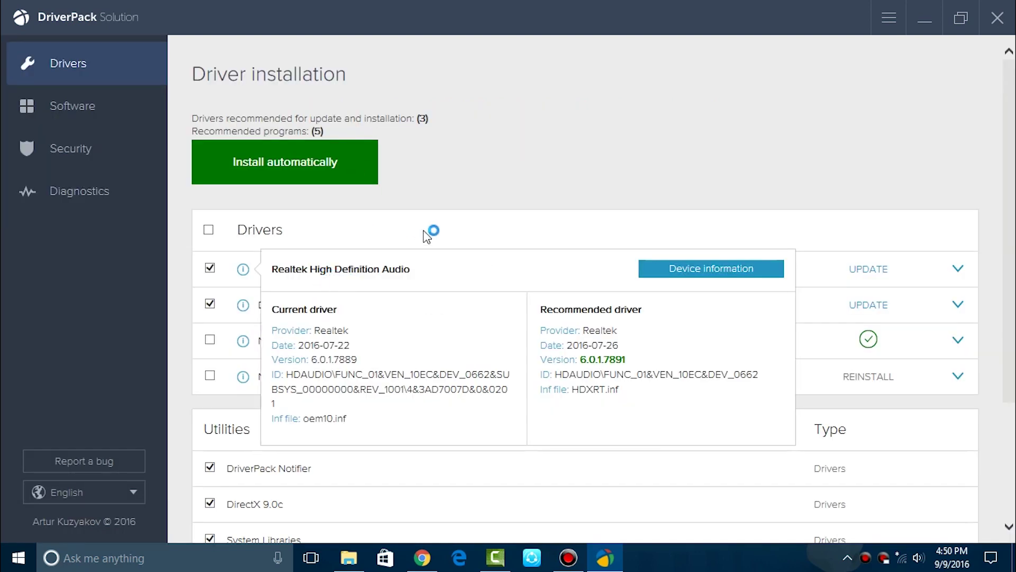
# Step: Close the Realtek details and check the D-Link DWA-132 and NVIDIA GeForce GT 710 versions
pyautogui.click(370, 265)
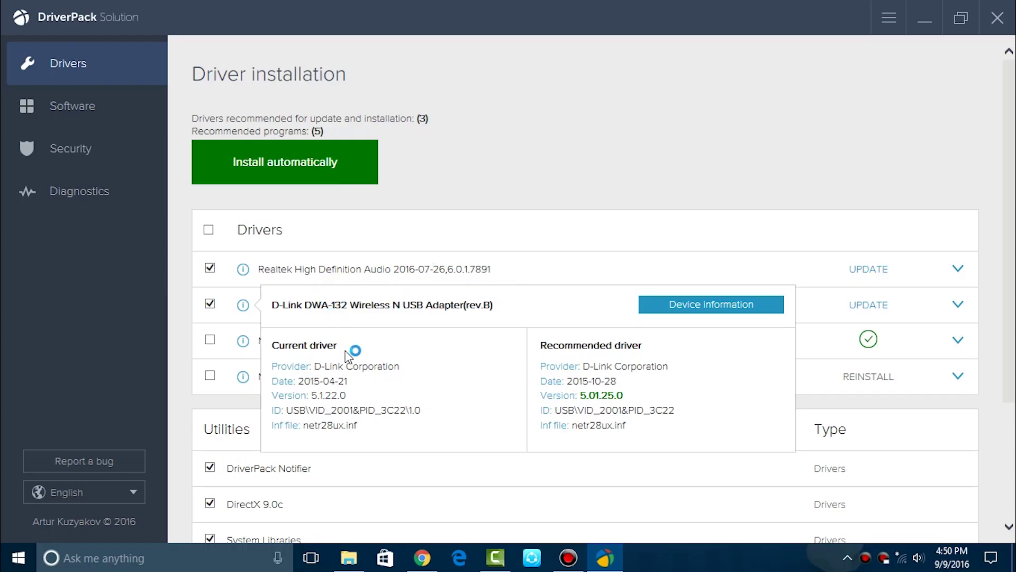
pyautogui.moveTo(245, 377)
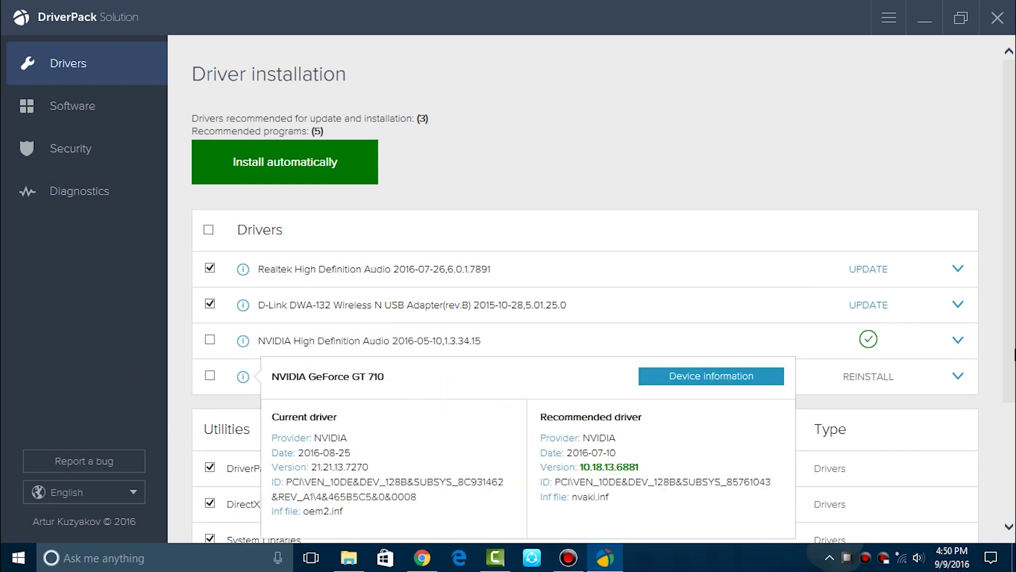
pyautogui.scroll(-3, 999, 290)
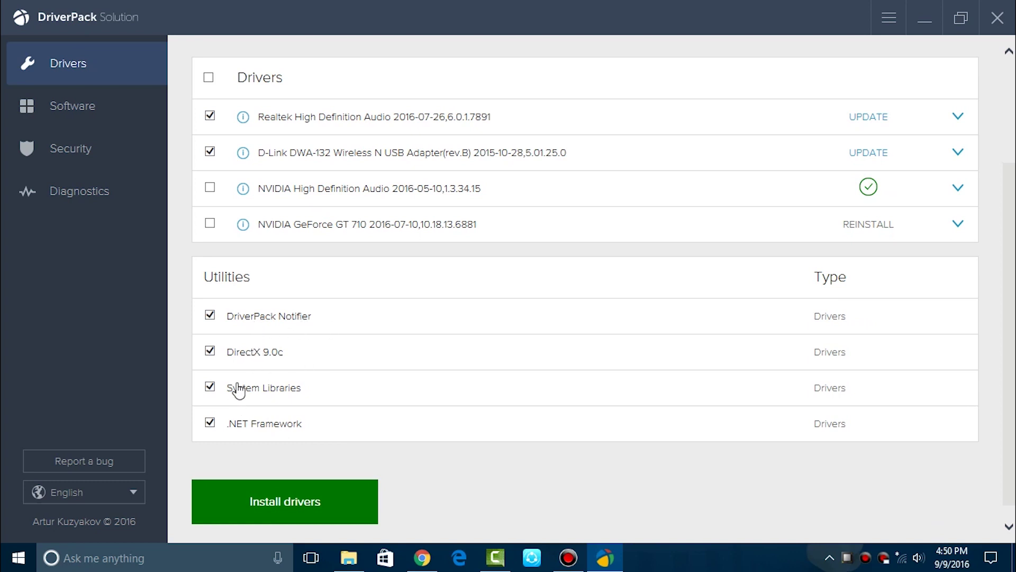
# Step: Review the Drivers and Utilities lists, then start automatic installation of the checked items
pyautogui.scroll(3, 312, 294)
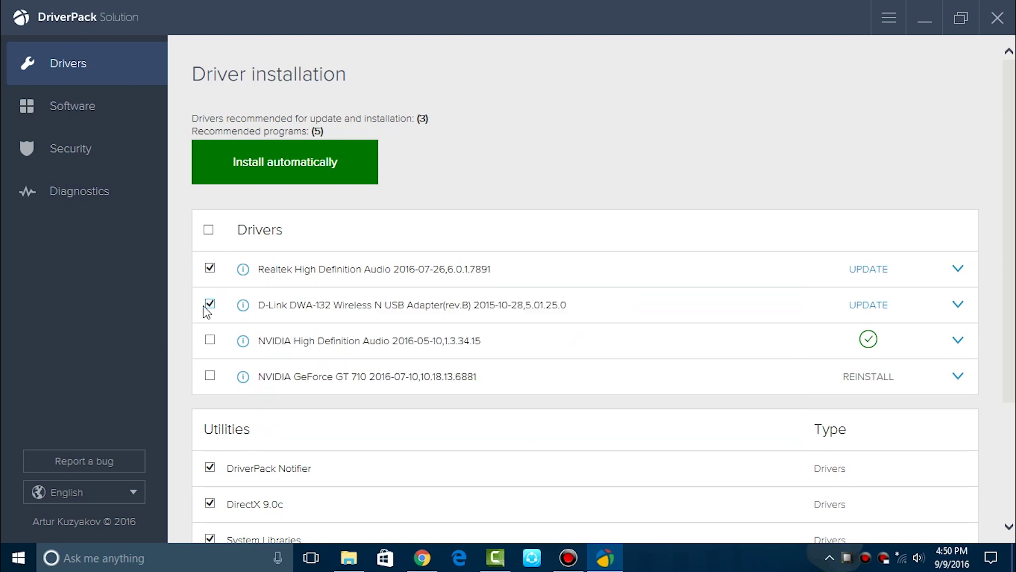
pyautogui.scroll(-3, 286, 325)
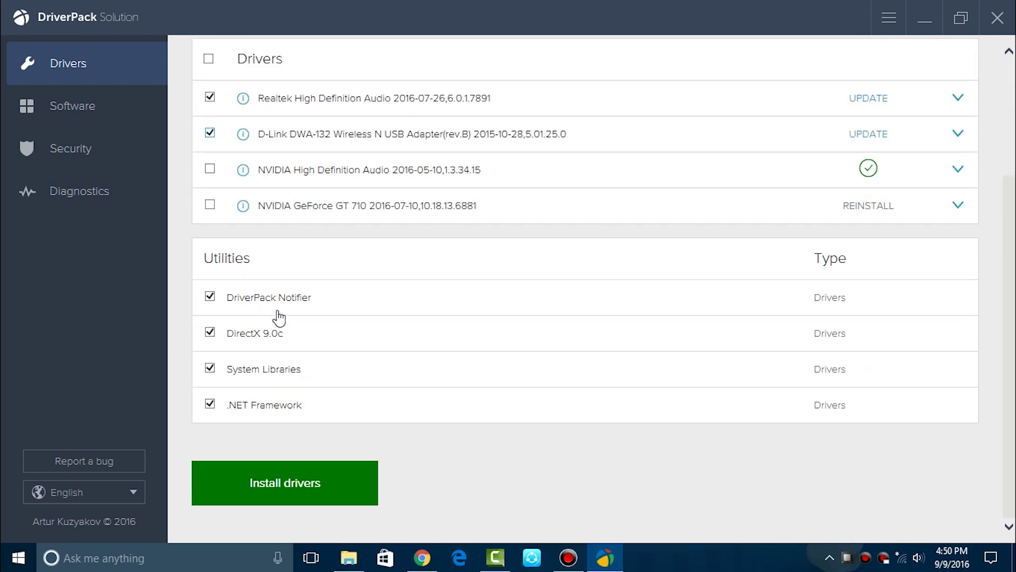
pyautogui.click(835, 311)
pyautogui.scroll(3, 360, 281)
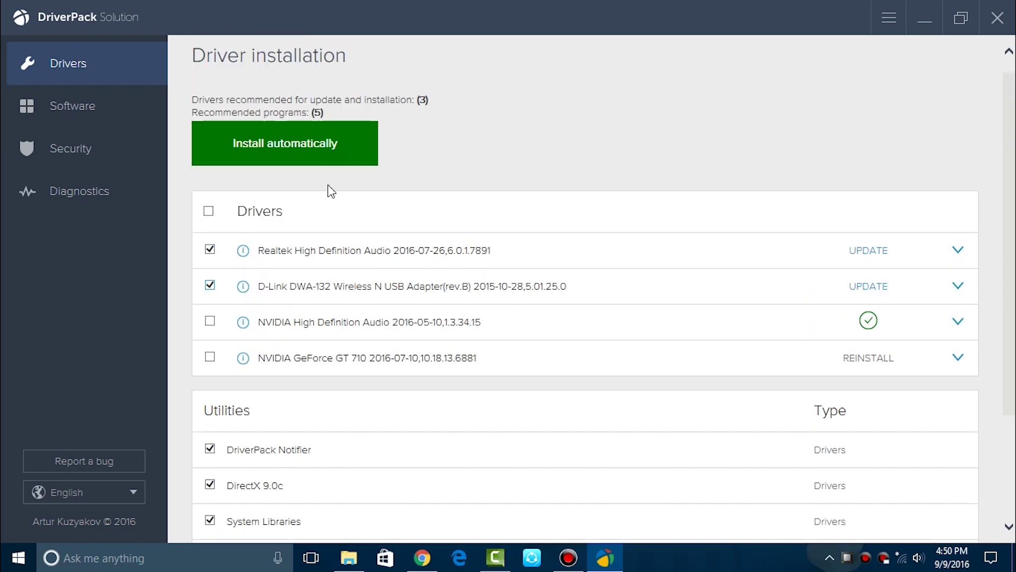
pyautogui.click(311, 159)
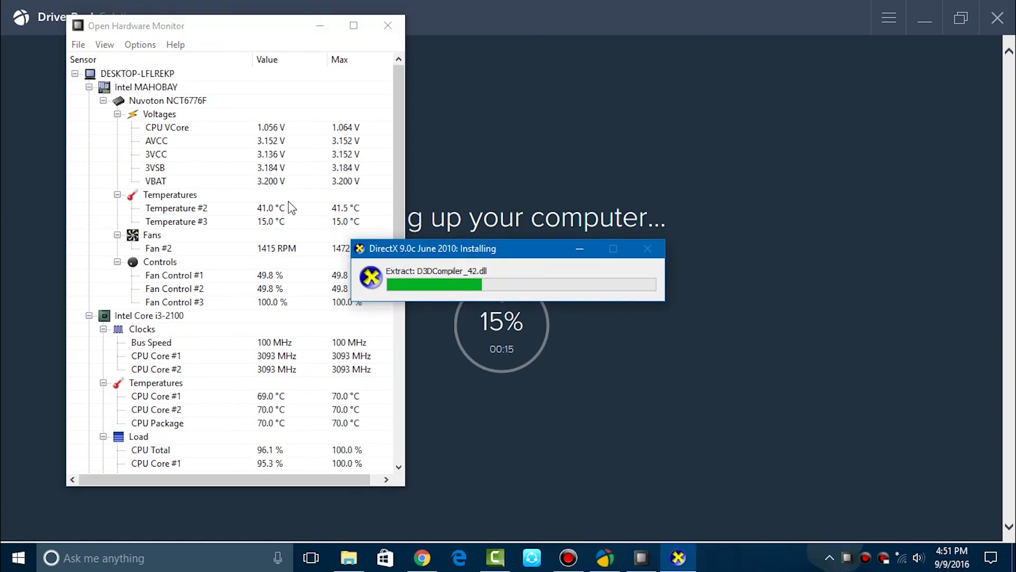
# Step: Collapse Open Hardware Monitor's sensor groups, close it, and dismiss the access-denied error
pyautogui.scroll(-2, 402, 272)
pyautogui.moveTo(402, 271); pyautogui.dragTo(396, 75)
pyautogui.click(89, 87)
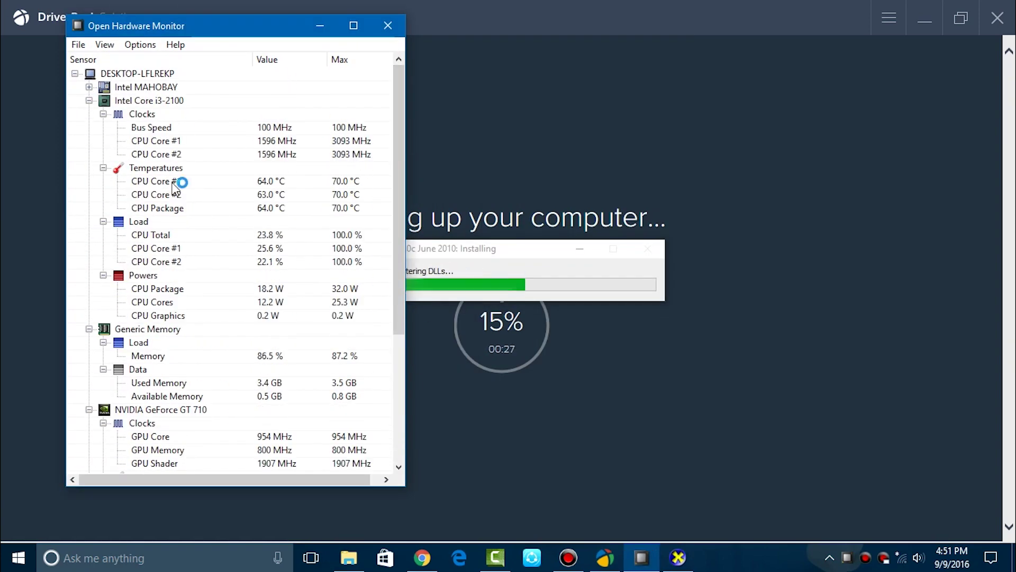
pyautogui.click(89, 100)
pyautogui.click(89, 114)
pyautogui.click(89, 315)
pyautogui.click(89, 127)
pyautogui.click(388, 25)
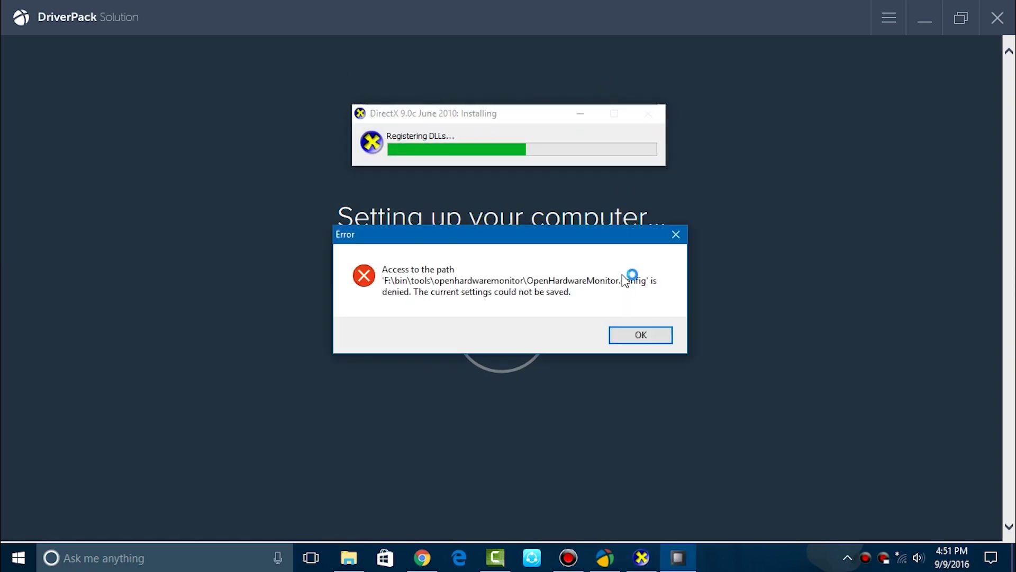
pyautogui.click(643, 334)
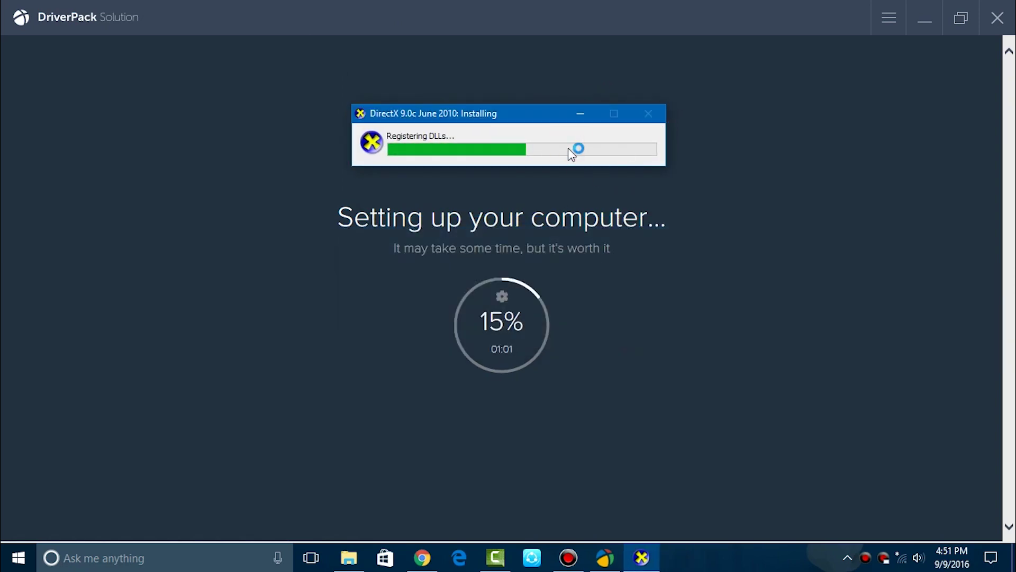